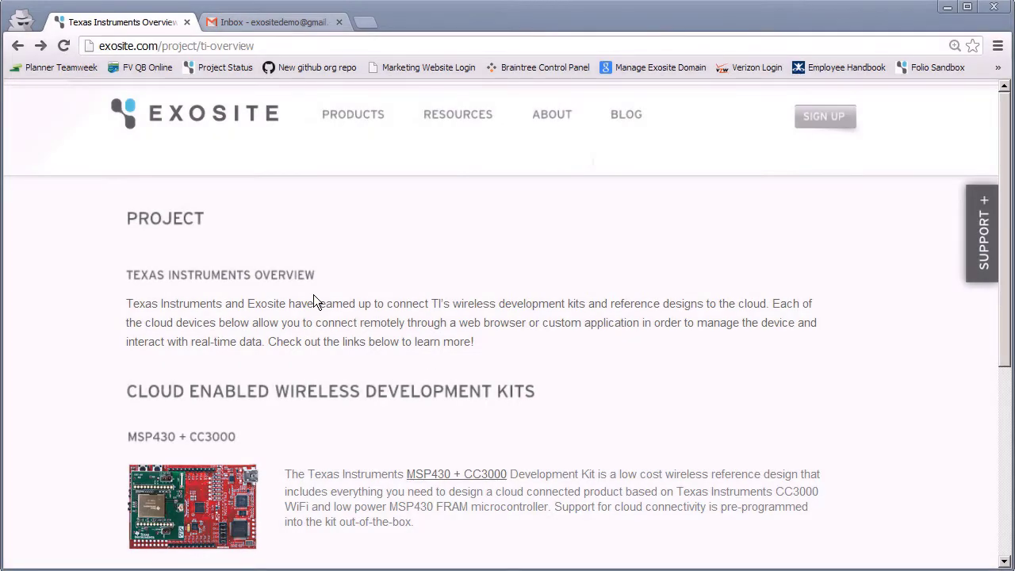
# - Open the MSP430 + CC3000 kit page and follow its Texas Instrument Portal Website link
pyautogui.click(163, 506)
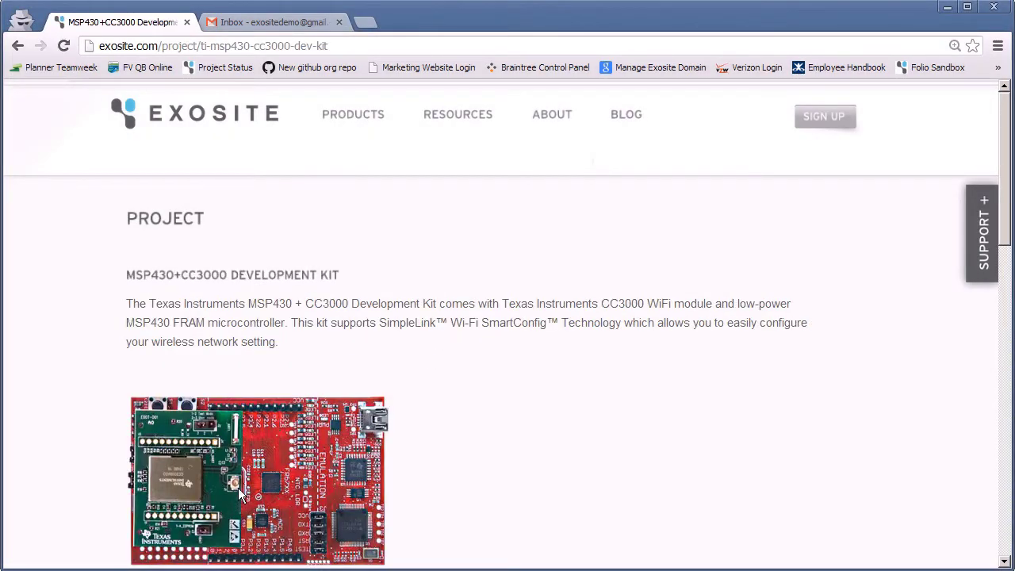
pyautogui.scroll(-3, 299, 309)
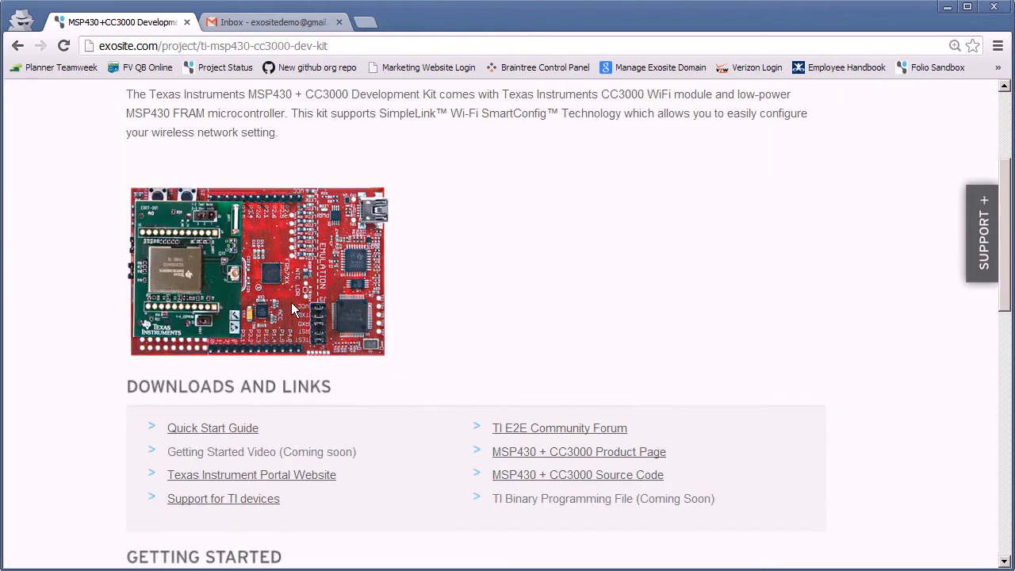
pyautogui.click(287, 429)
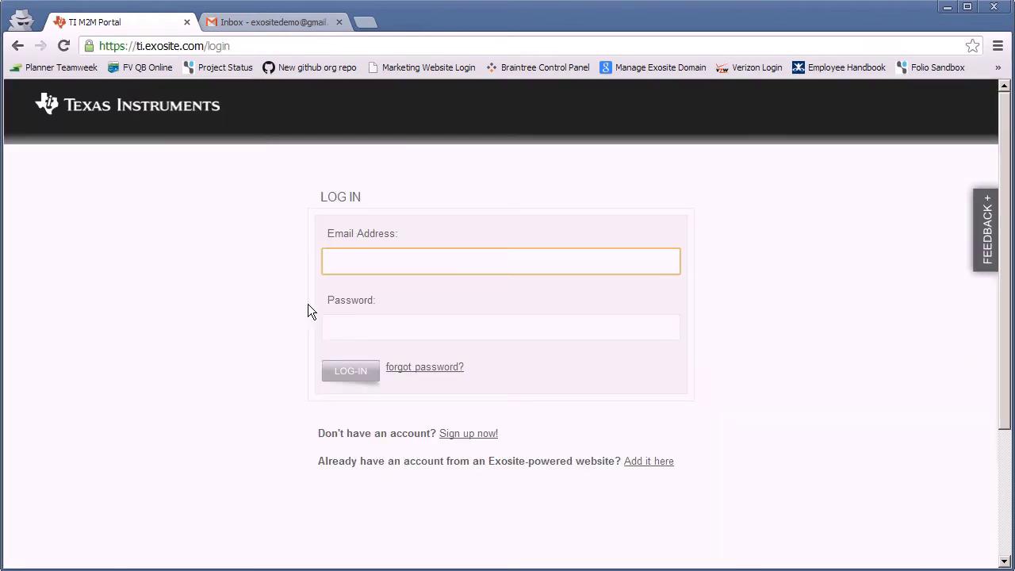
# - Start a new sign-up and choose the free Community plan on the Pricing page
pyautogui.click(468, 436)
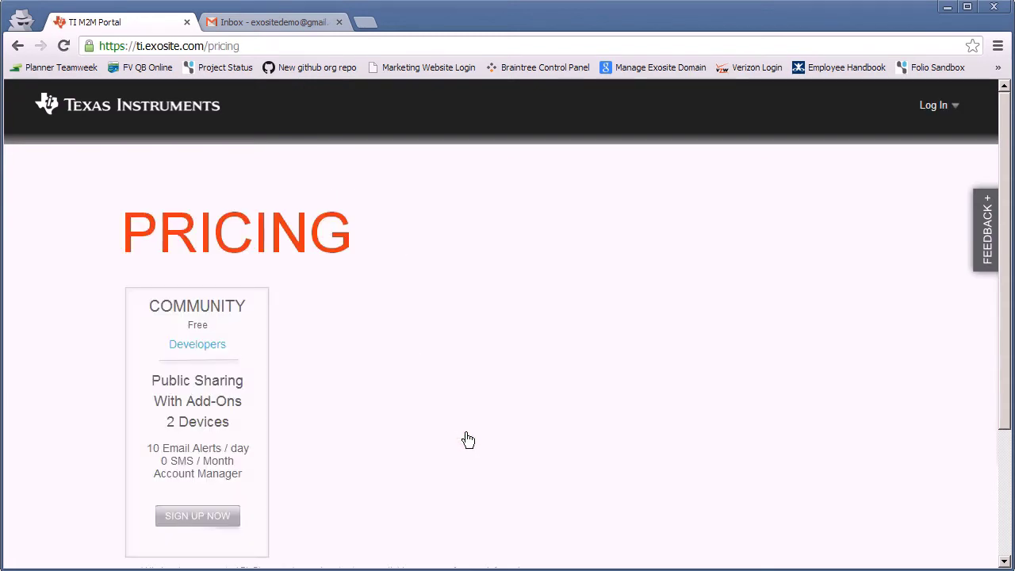
pyautogui.scroll(-1, 188, 395)
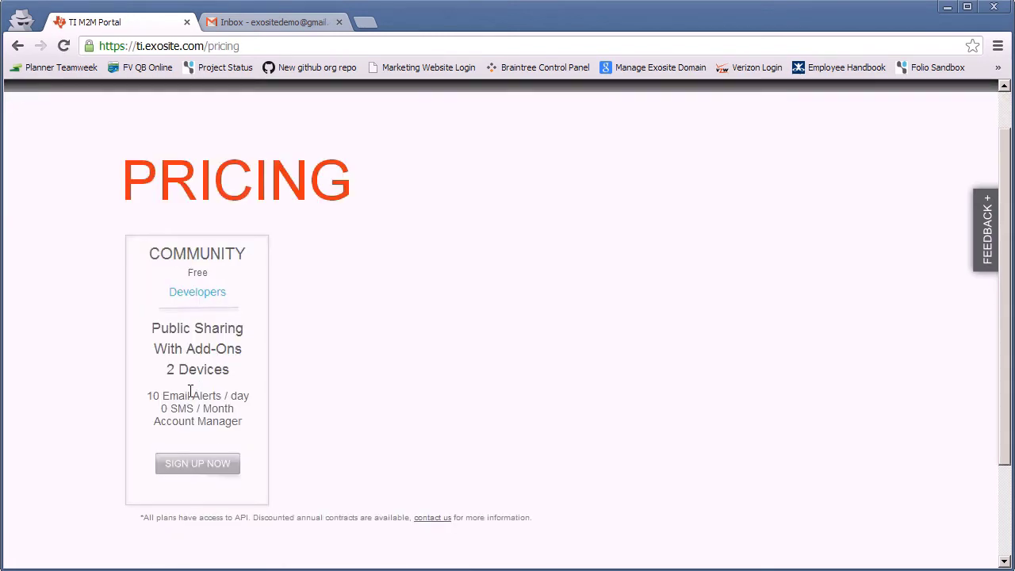
pyautogui.click(198, 461)
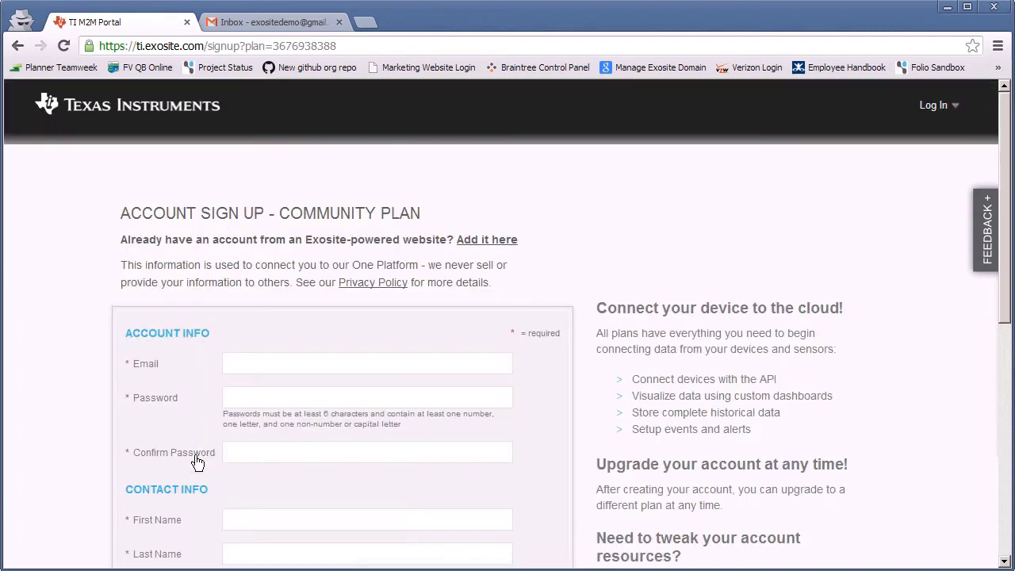
pyautogui.scroll(-3, 315, 227)
pyautogui.scroll(-1, 288, 191)
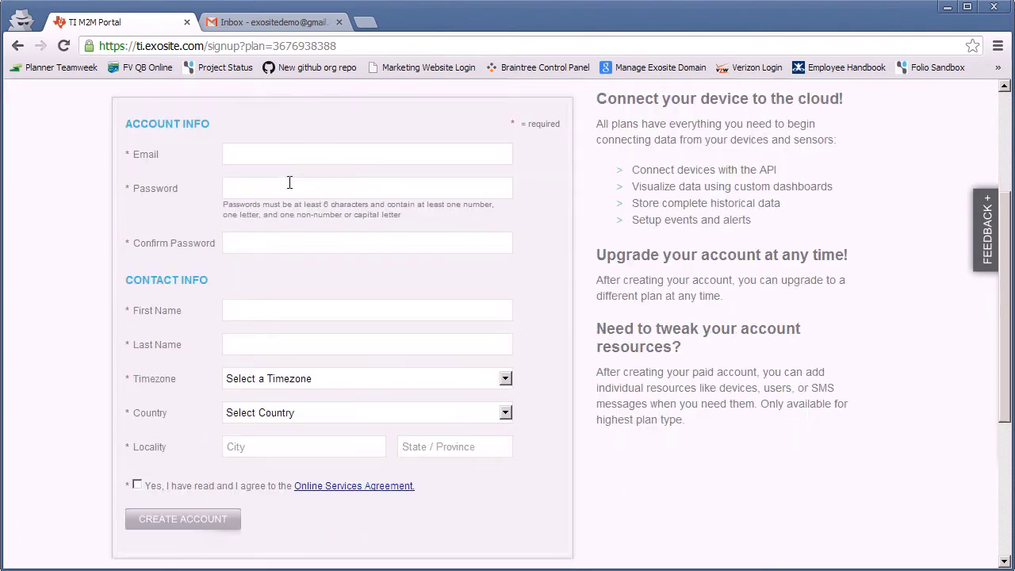
# - Fill in the account e-mail, password, confirmation and the first and last name fields
pyautogui.click(258, 152)
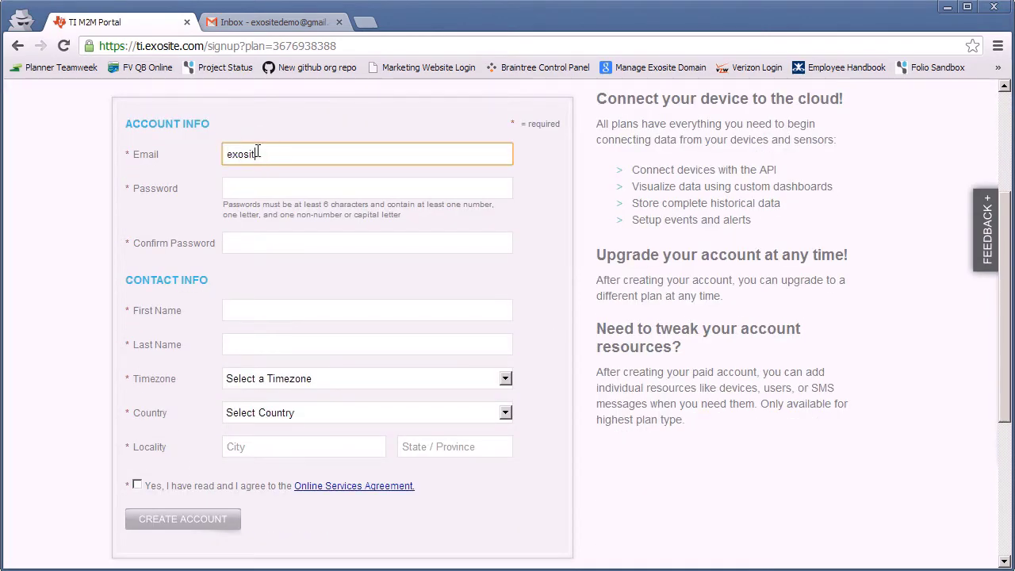
pyautogui.press('Tab')
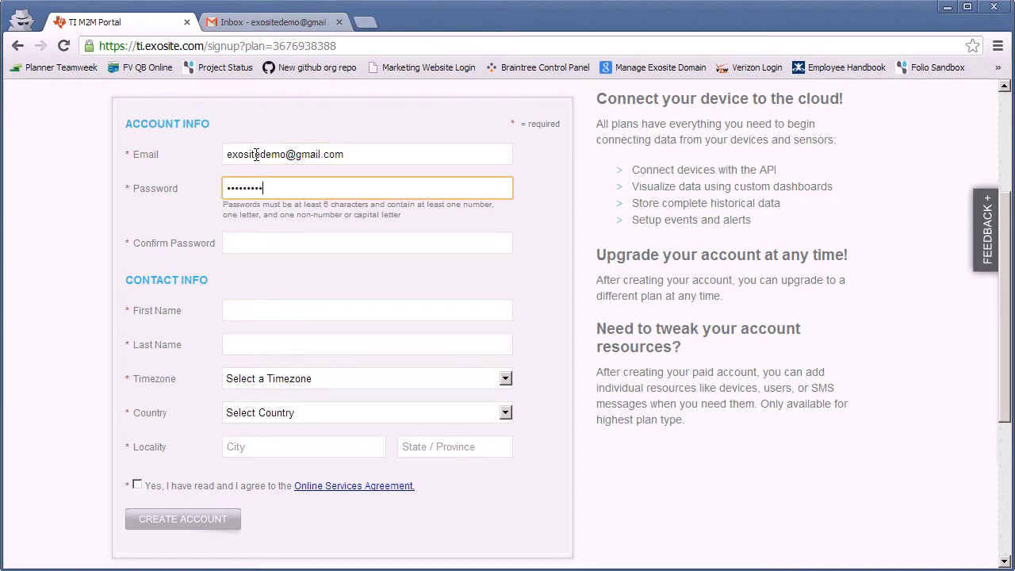
pyautogui.press('Tab')
pyautogui.write('•••')
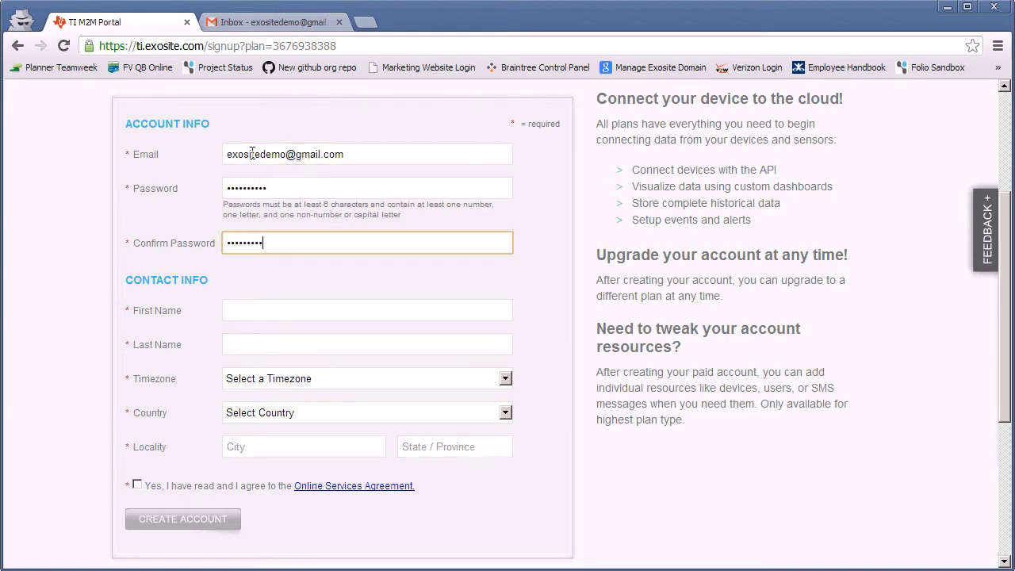
pyautogui.press('Tab')
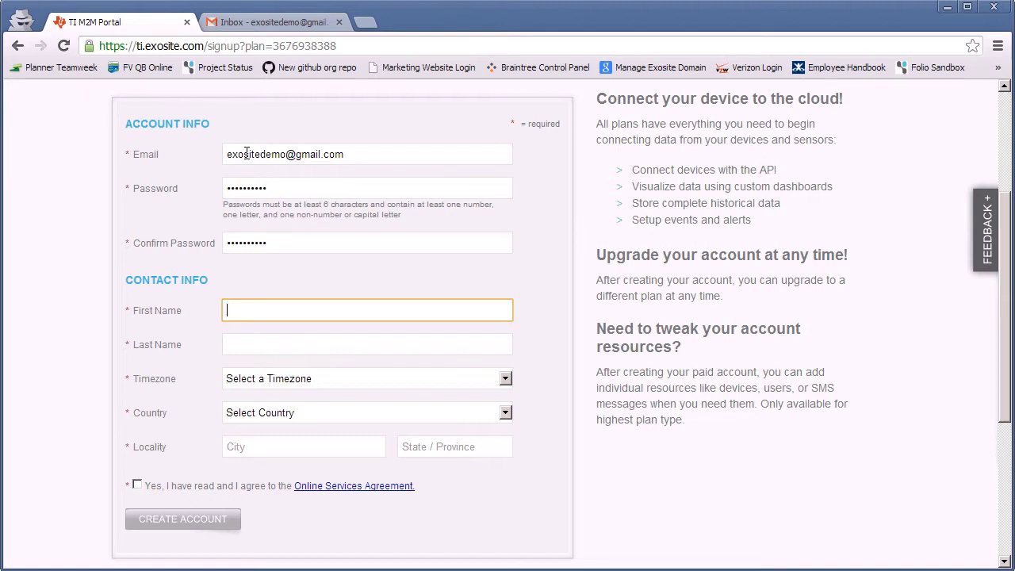
pyautogui.press('Tab')
pyautogui.write('Demo')
pyautogui.press('Tab')
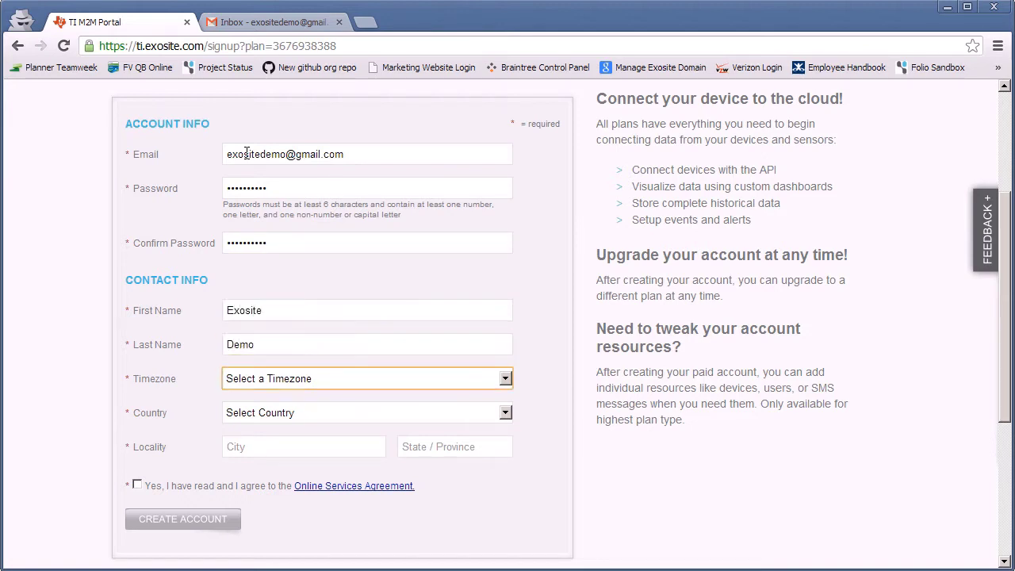
# - Set the timezone to Central Time and the country to United States
pyautogui.click(320, 386)
pyautogui.click(322, 331)
pyautogui.click(291, 412)
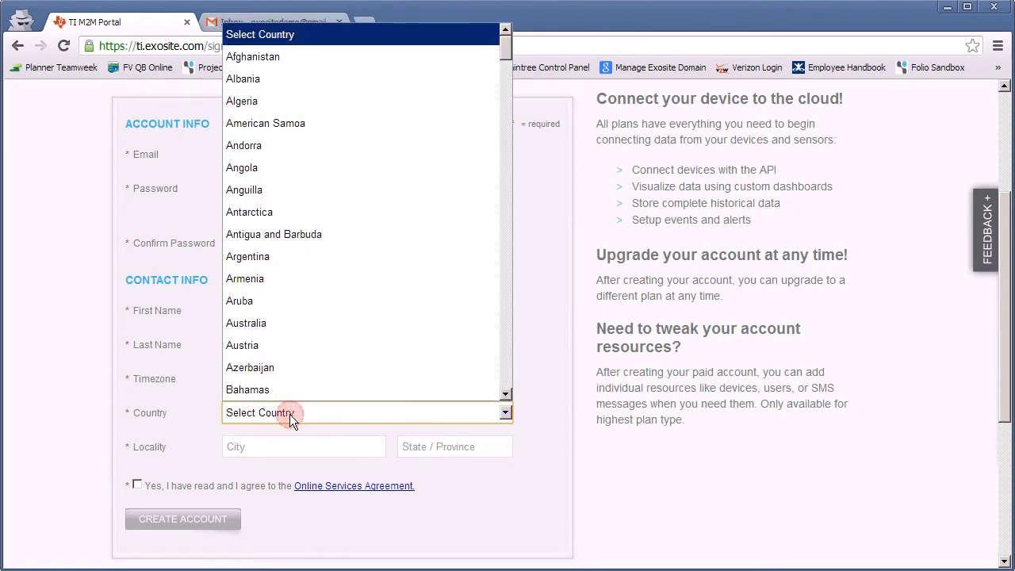
pyautogui.press('u')
pyautogui.scroll(-3, 294, 357)
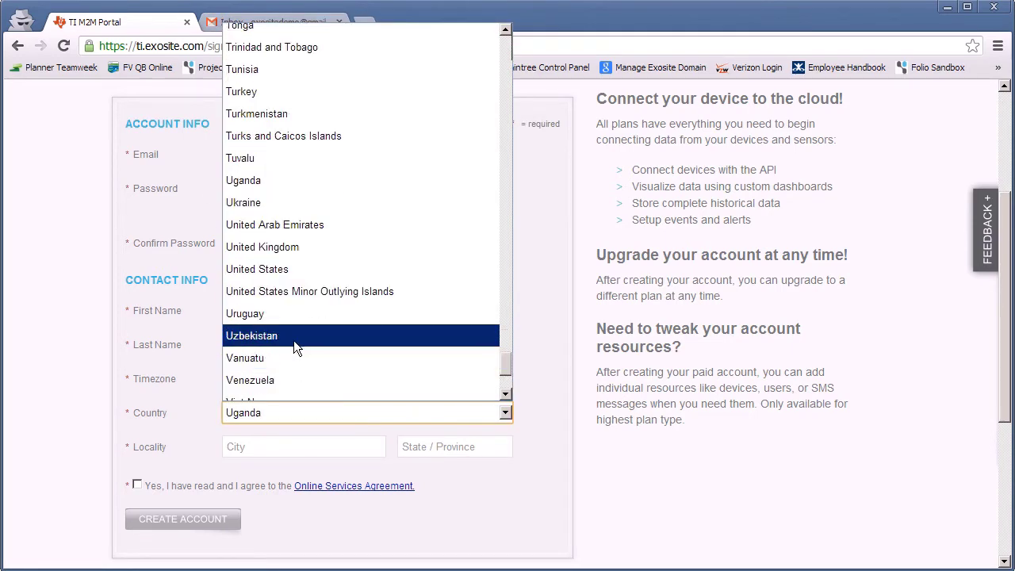
pyautogui.click(265, 269)
# - Enter the account's city and choose its state
pyautogui.click(247, 444)
pyautogui.write('M')
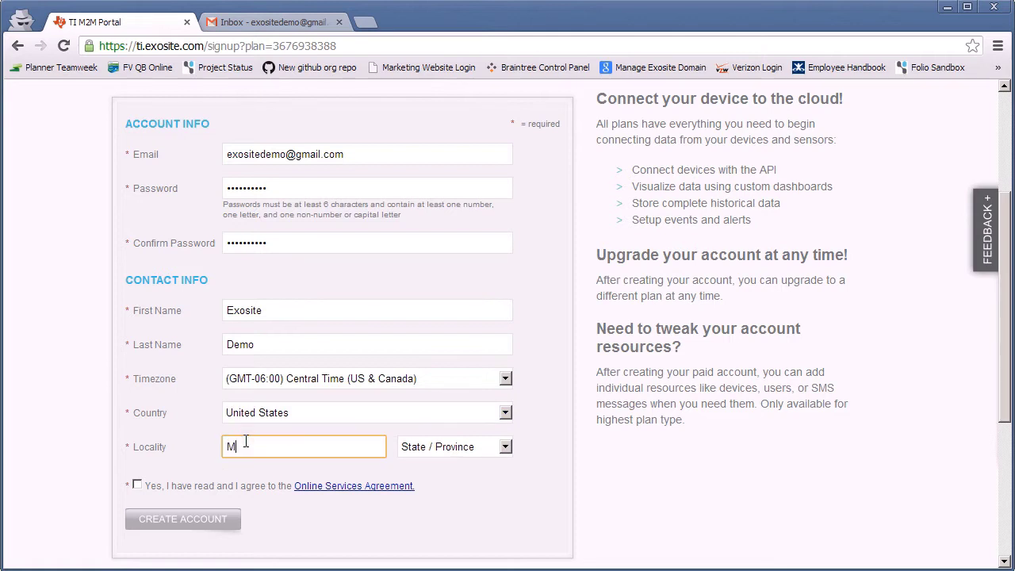
pyautogui.write('inneapolis')
pyautogui.press('Tab')
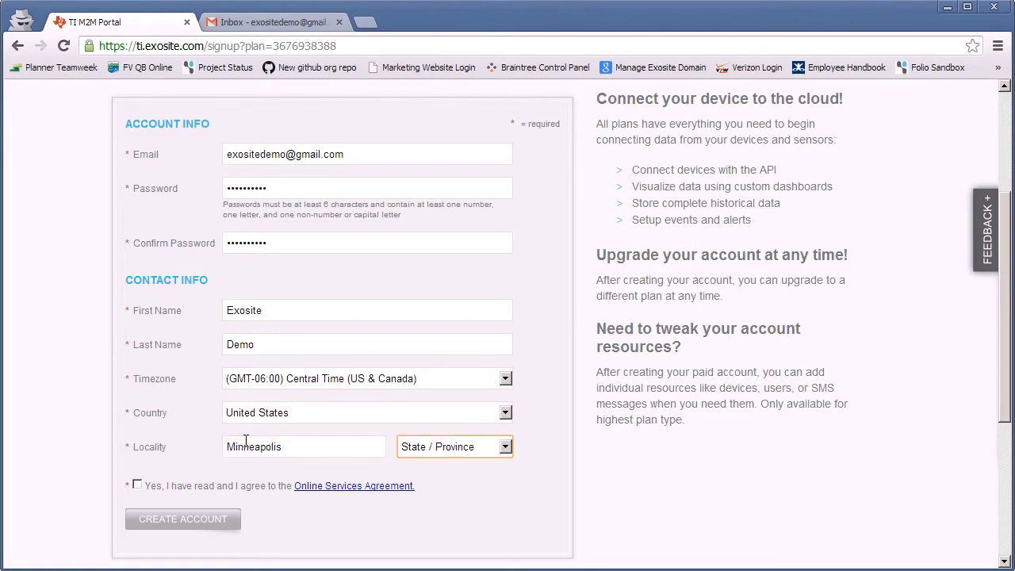
pyautogui.press('m')
pyautogui.press('i')
# - Accept the Online Services Agreement, create the account, and check the inbox for confirmation
pyautogui.click(137, 486)
pyautogui.click(161, 522)
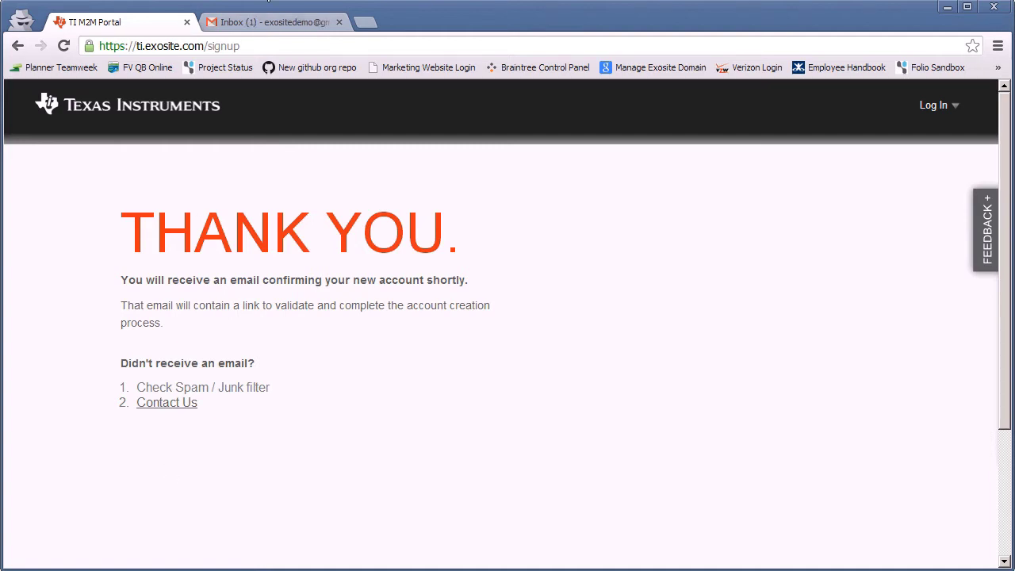
pyautogui.click(272, 22)
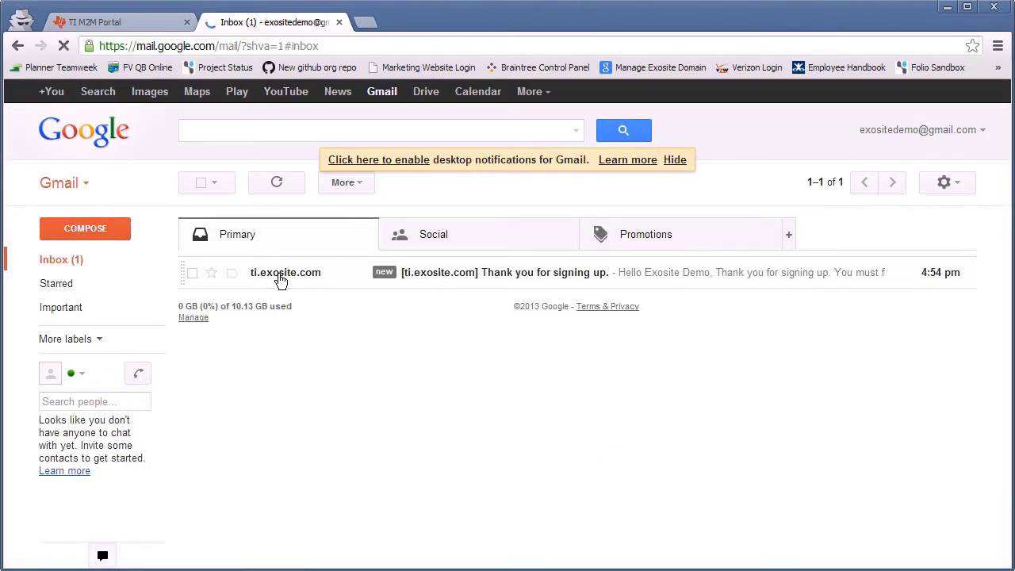
# - Open the ti.exosite.com sign-up email and scroll down to its activation link
pyautogui.click(279, 276)
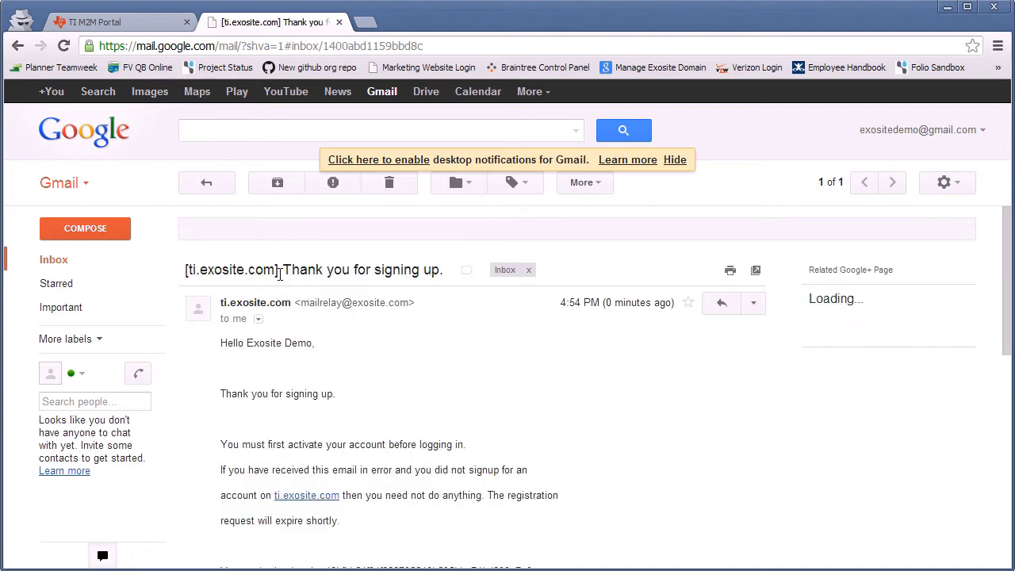
pyautogui.scroll(-3, 374, 421)
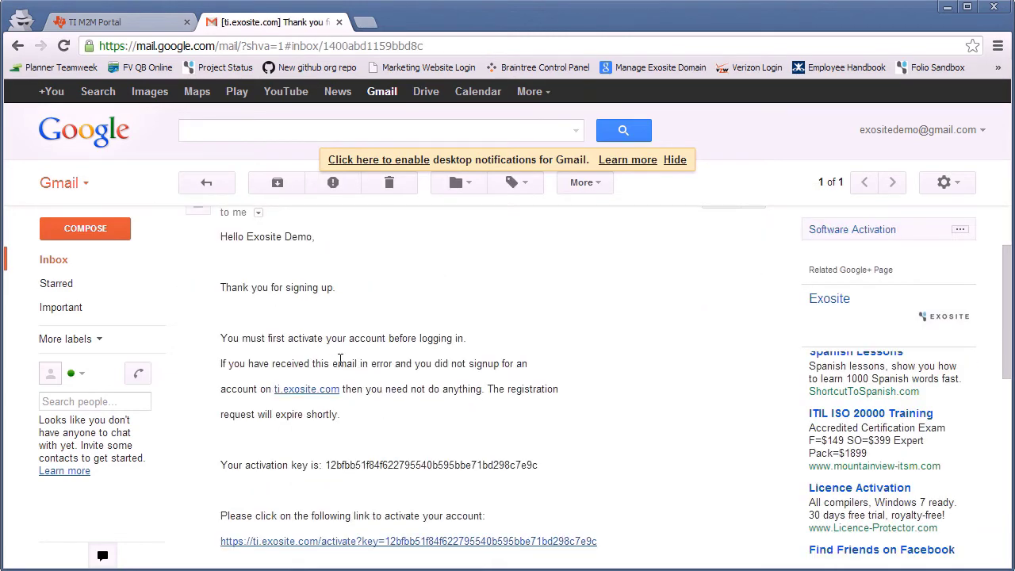
pyautogui.scroll(-2, 461, 371)
pyautogui.scroll(-1, 534, 403)
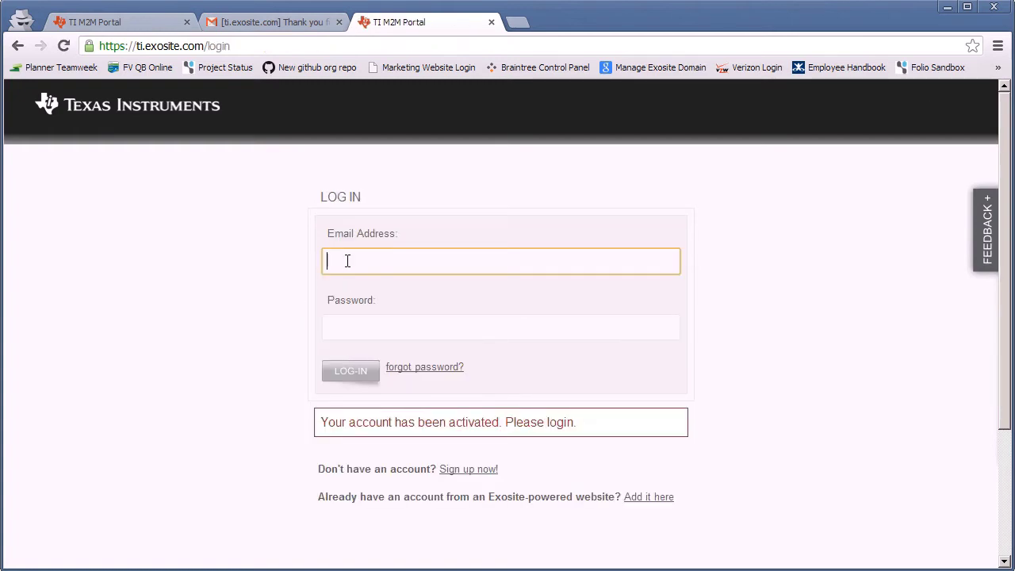
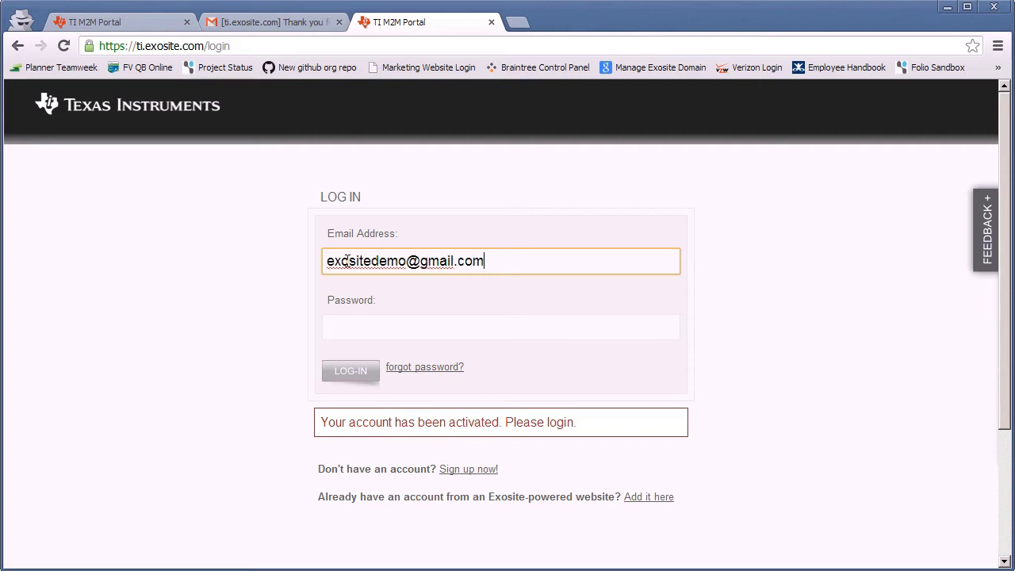
# - Log in with the new account's e-mail and password, then begin adding a new device
pyautogui.press('Tab')
pyautogui.write('ex')
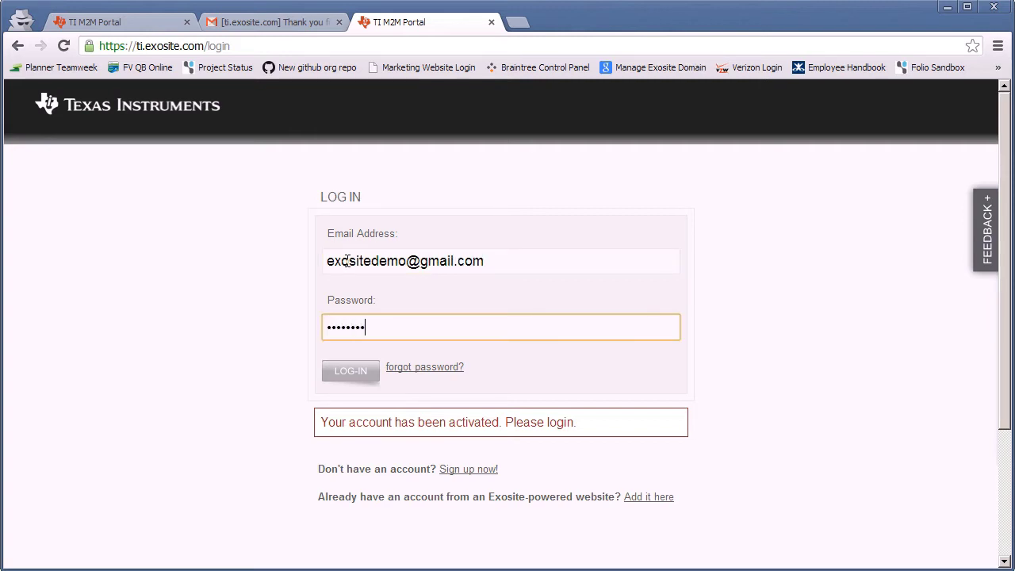
pyautogui.press('Return')
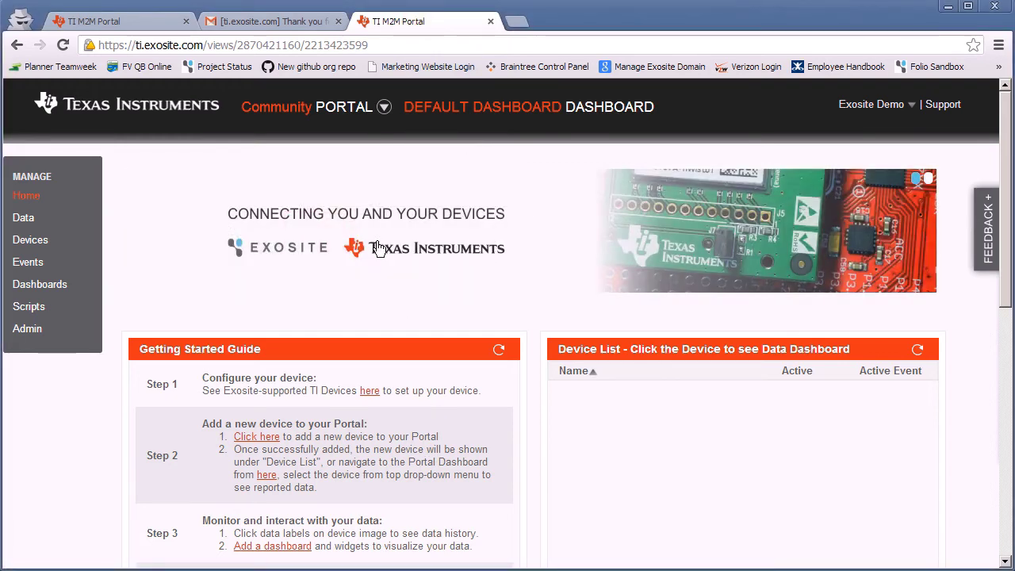
pyautogui.scroll(-2, 379, 248)
pyautogui.click(257, 282)
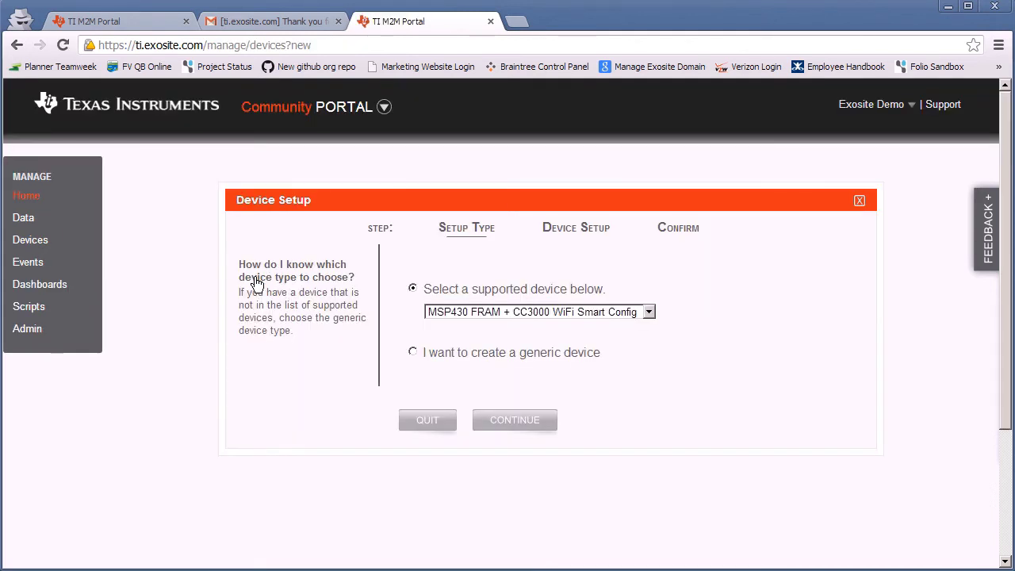
# - Add the MSP430 FRAM + CC3000 device, using its pasted MAC as name, located in Minneapolis, MN
pyautogui.click(519, 426)
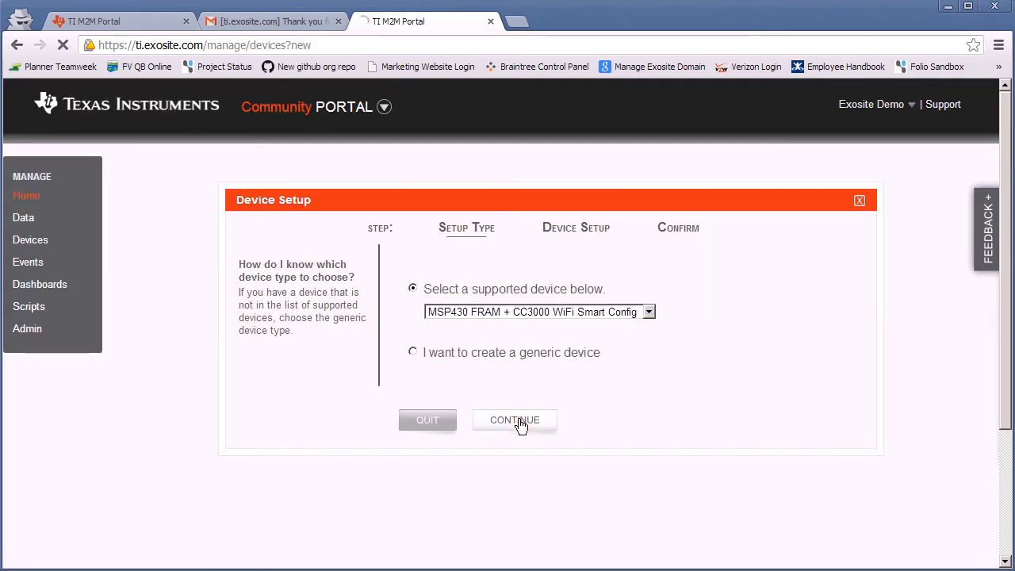
pyautogui.click(477, 346)
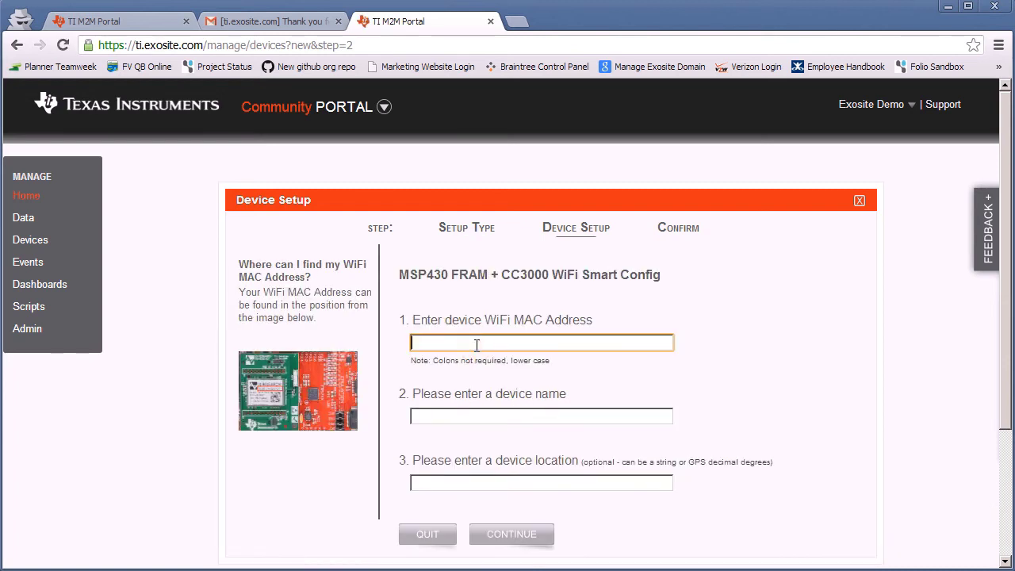
pyautogui.write('0025ca020162')
pyautogui.click(460, 416)
pyautogui.write('0025ca020162')
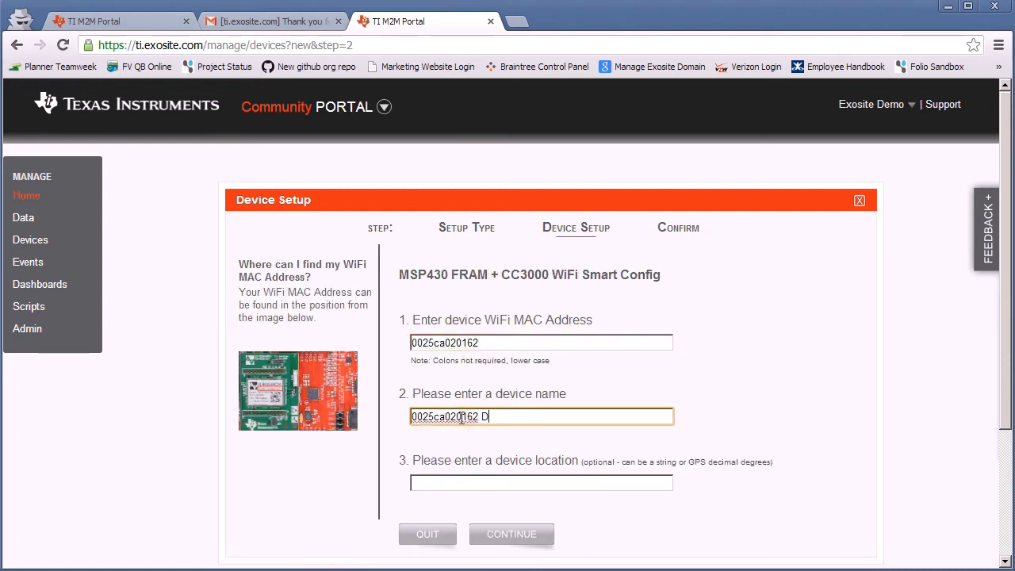
pyautogui.press('Tab')
pyautogui.write('M')
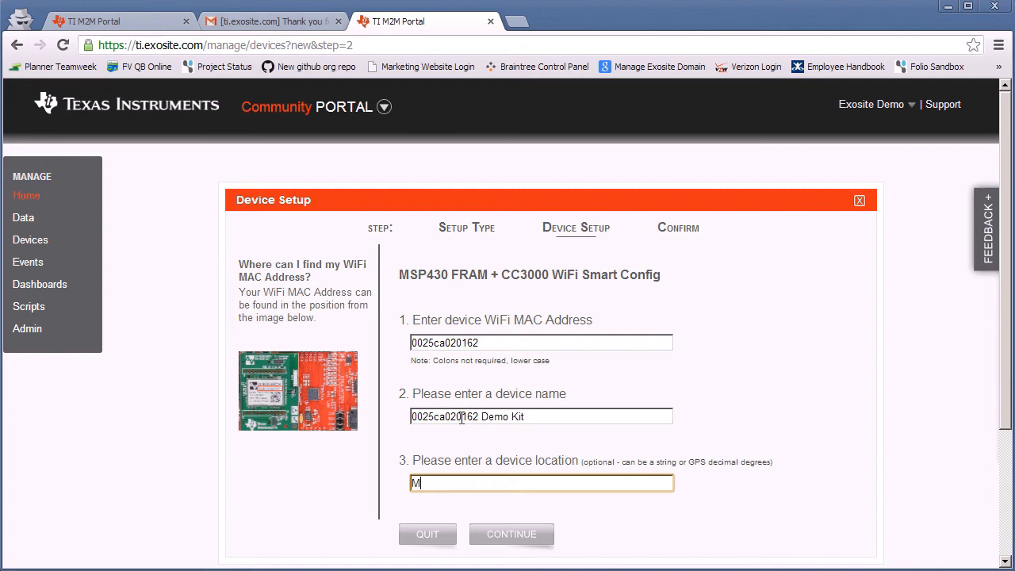
pyautogui.write('inneapolis, MN')
pyautogui.click(546, 537)
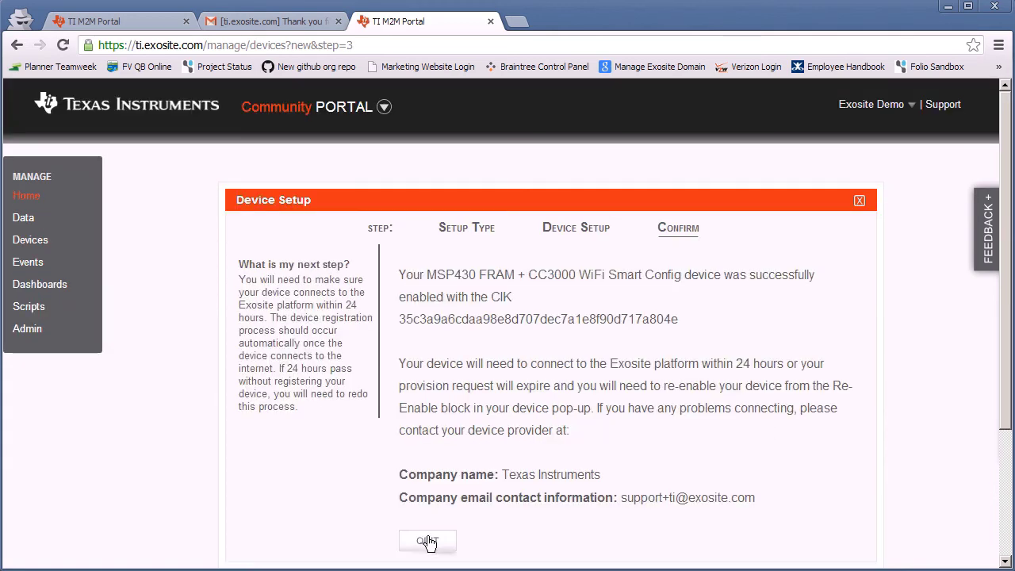
pyautogui.click(427, 540)
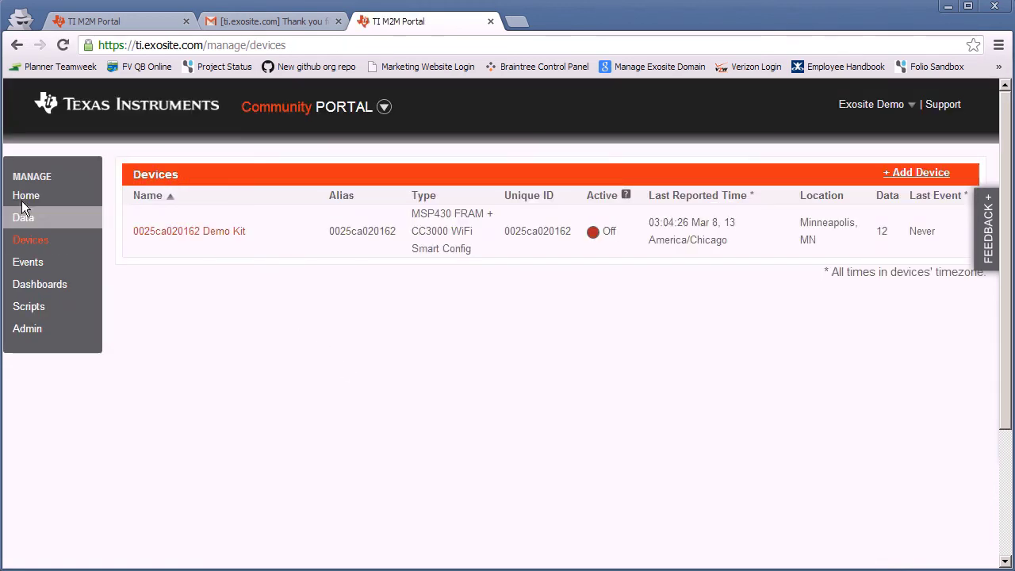
# - Open the 0025ca020162 Demo Kit dashboard from Home and review its readings, including 71.4 °F temperature
pyautogui.click(23, 198)
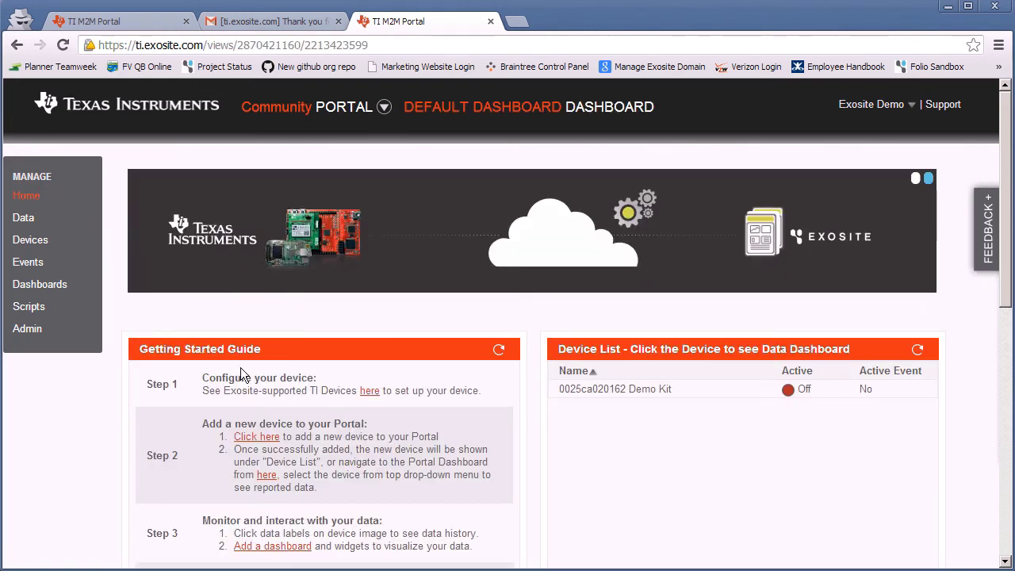
pyautogui.click(597, 393)
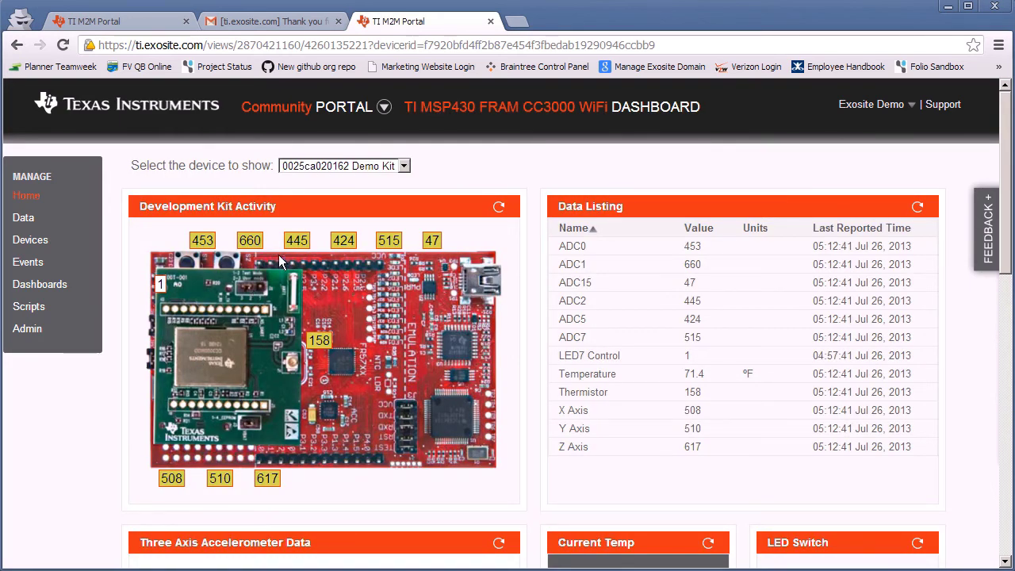
pyautogui.scroll(-4, 697, 265)
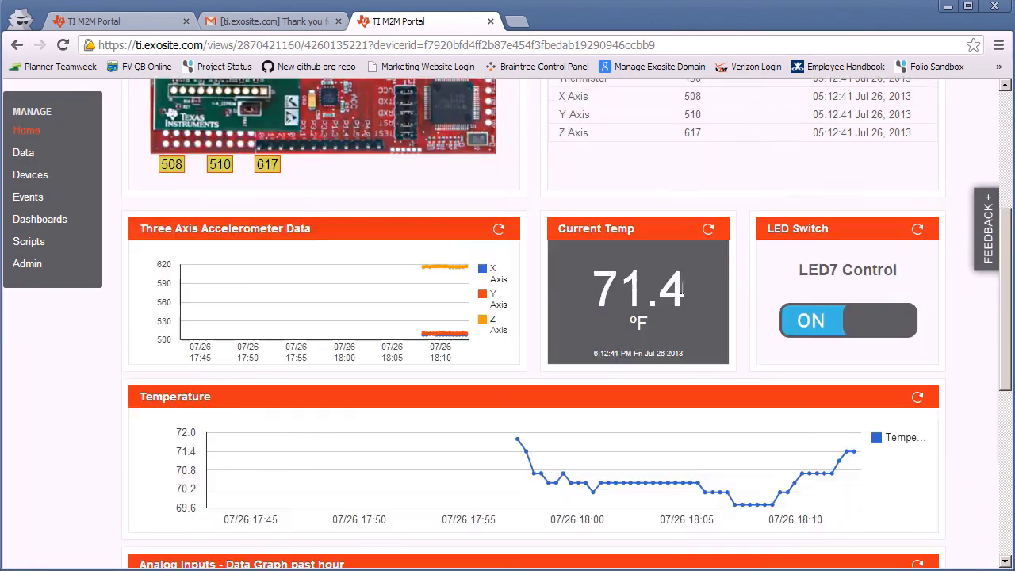
pyautogui.scroll(-3, 833, 317)
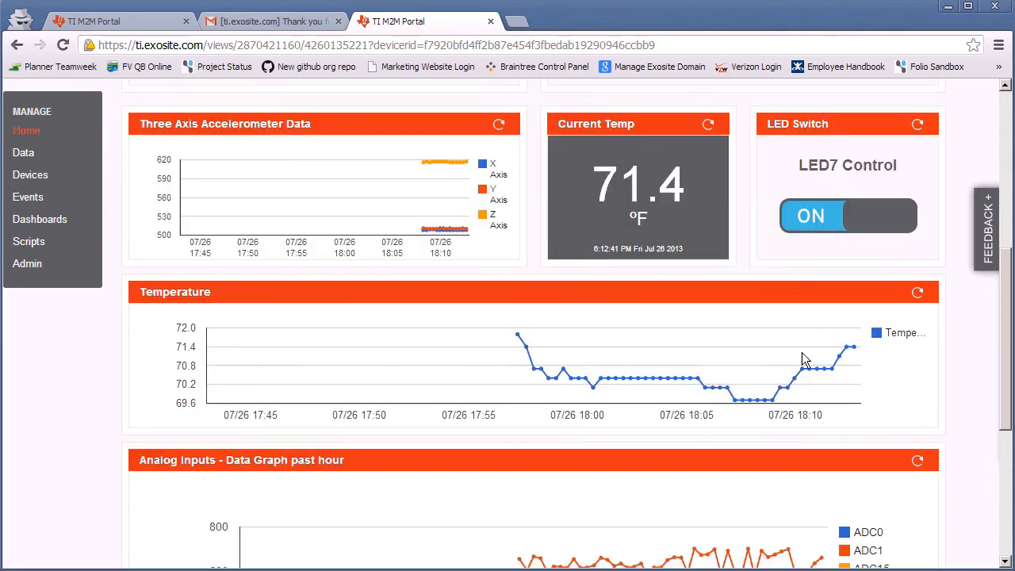
pyautogui.scroll(-1, 770, 346)
pyautogui.scroll(-1, 720, 389)
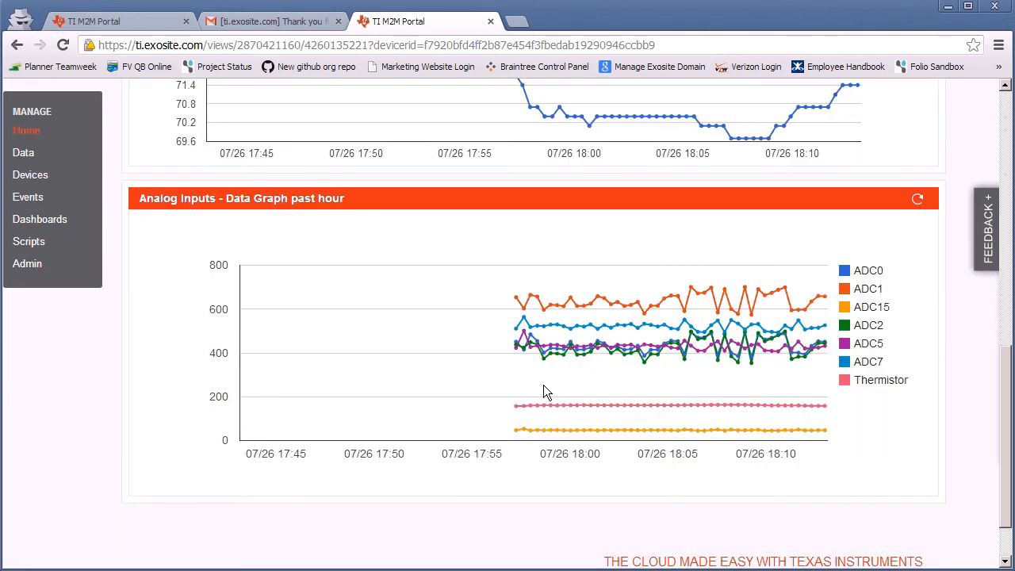
pyautogui.scroll(3, 574, 378)
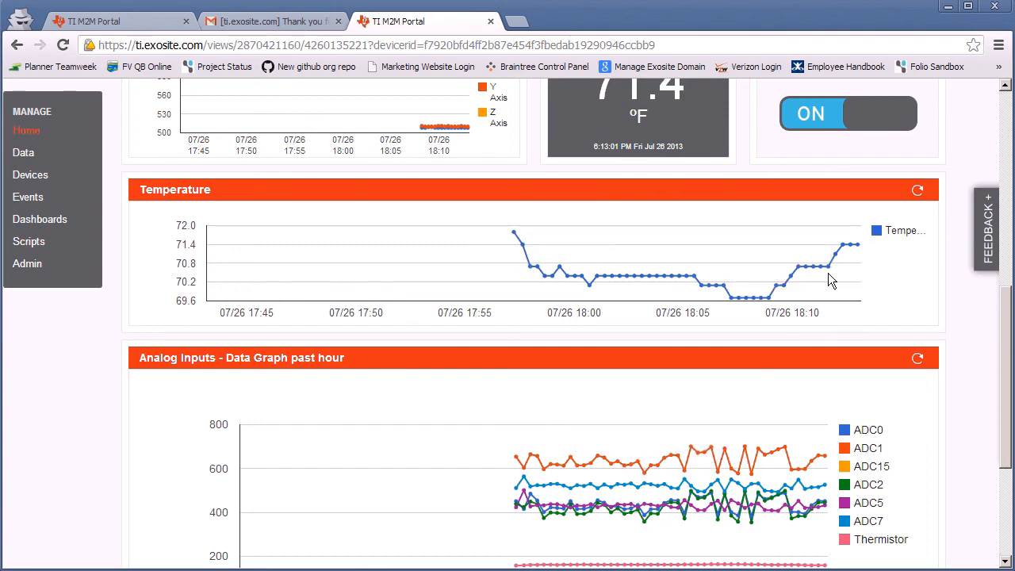
pyautogui.scroll(5, 438, 258)
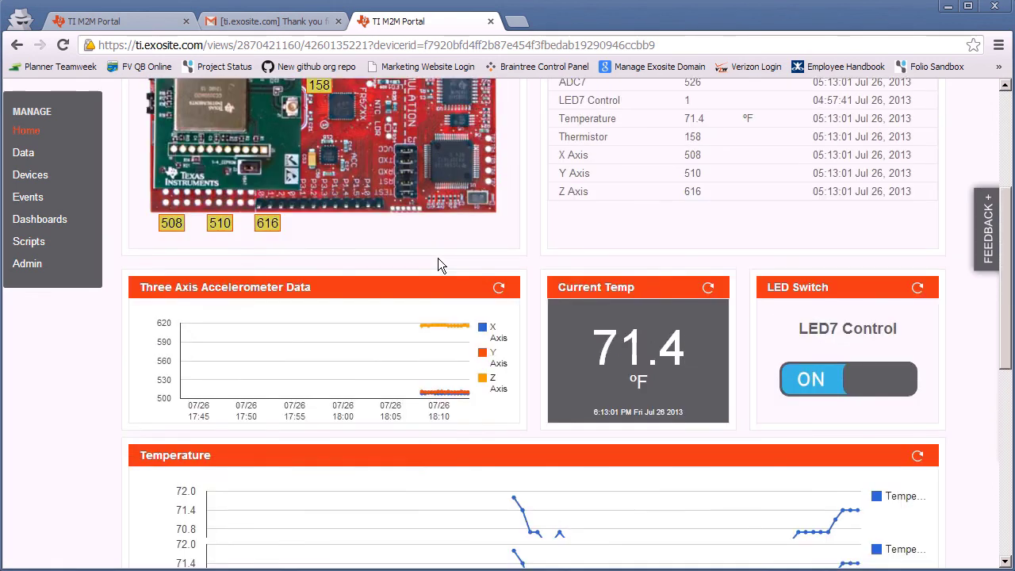
pyautogui.scroll(3, 438, 258)
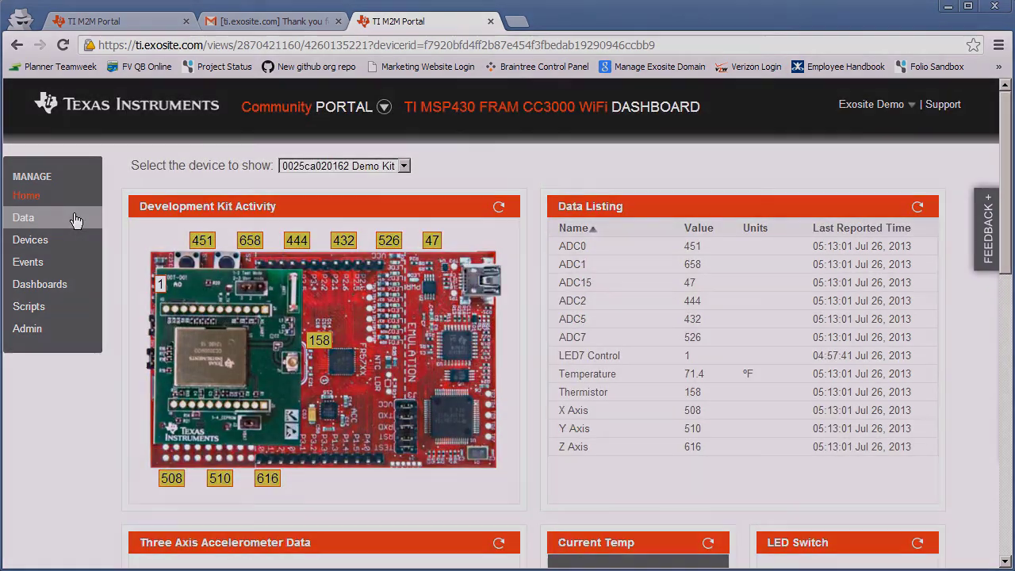